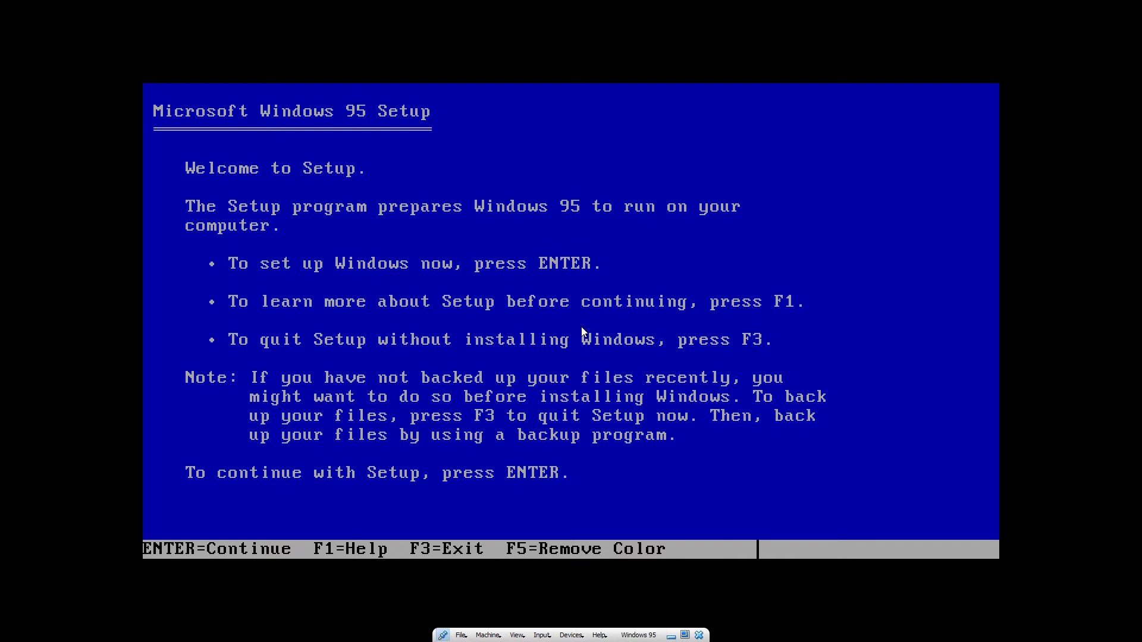
- Begin the Windows 95 installation and continue once drive C is formatted so ScanDisk checks it
key("Return")
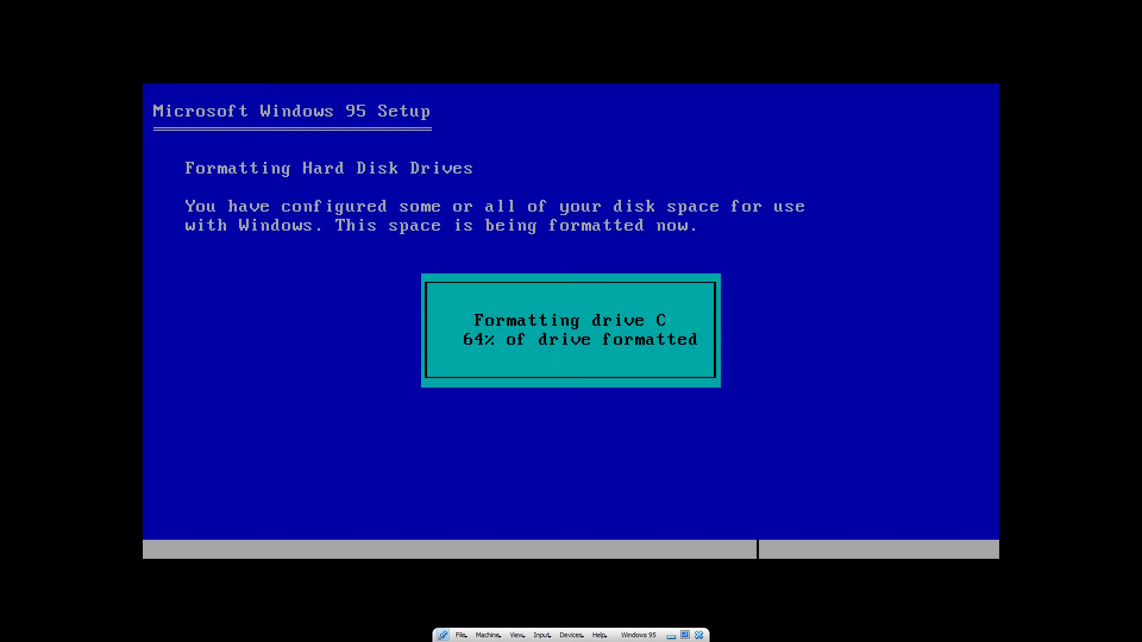
key("Return")
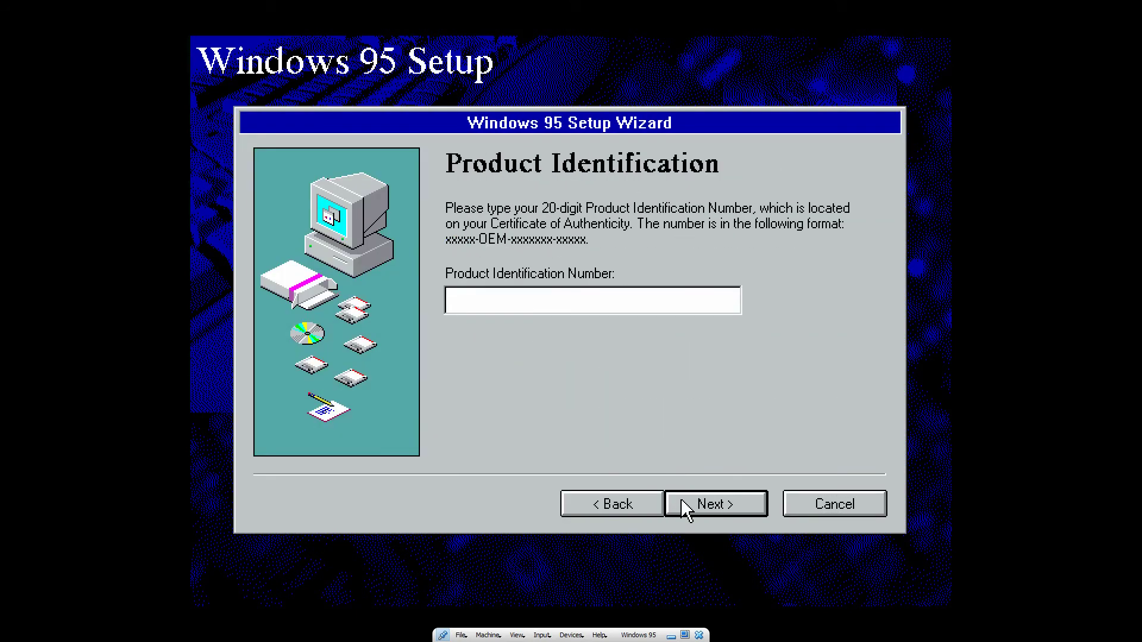
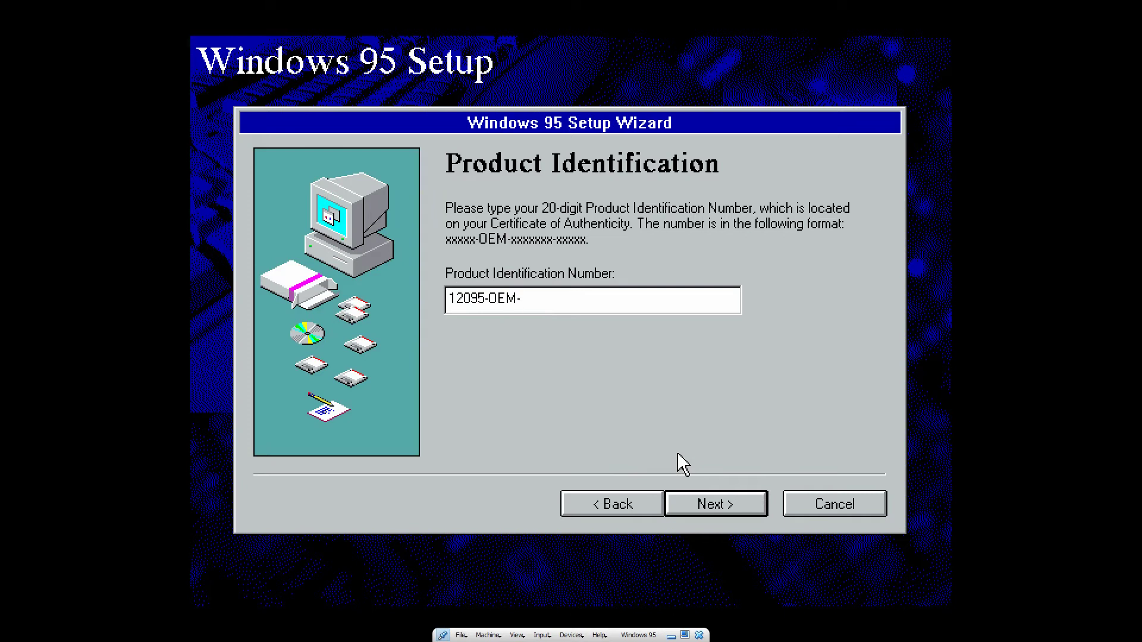
- Enter the product key, user name and company 'JAS Tech', then analyse hardware including Sound/MIDI detection
key("Return")
key("Tab")
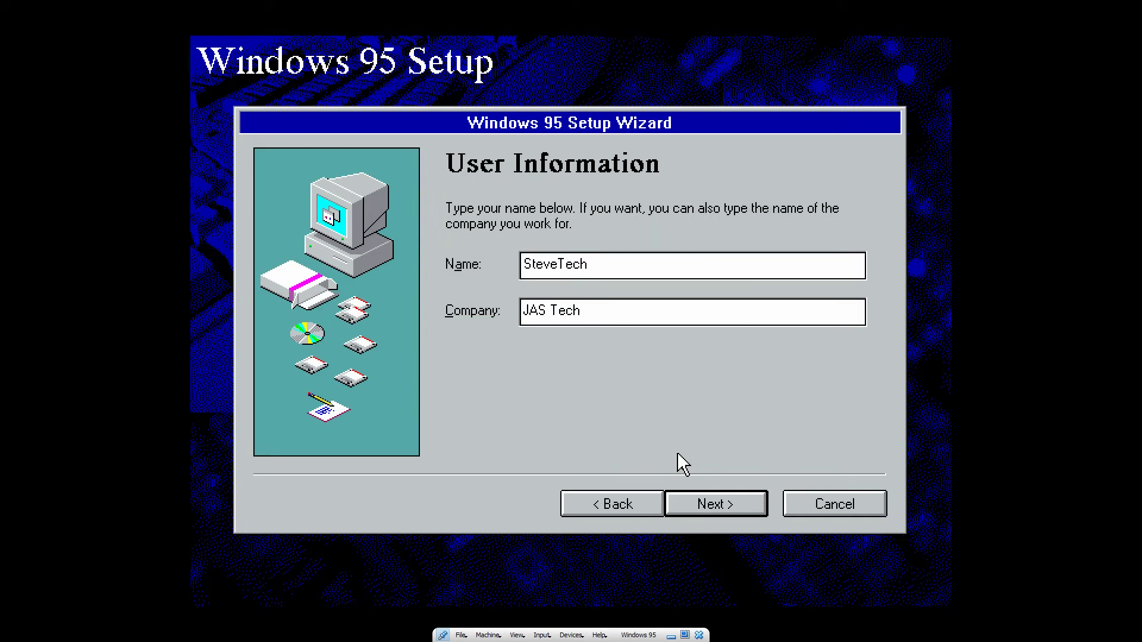
key("Return")
left_click(459, 287)
left_click(723, 506)
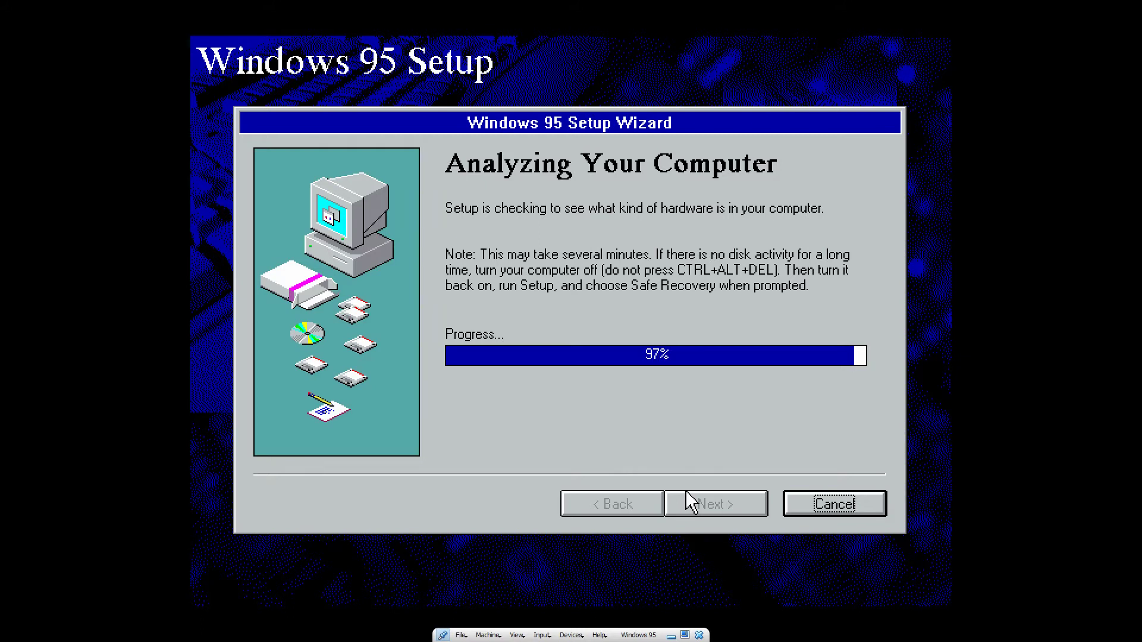
- Skip Get Connected, choose no startup disk, copy the Windows files, and finish setup to restart
left_click(687, 502)
left_click(687, 502)
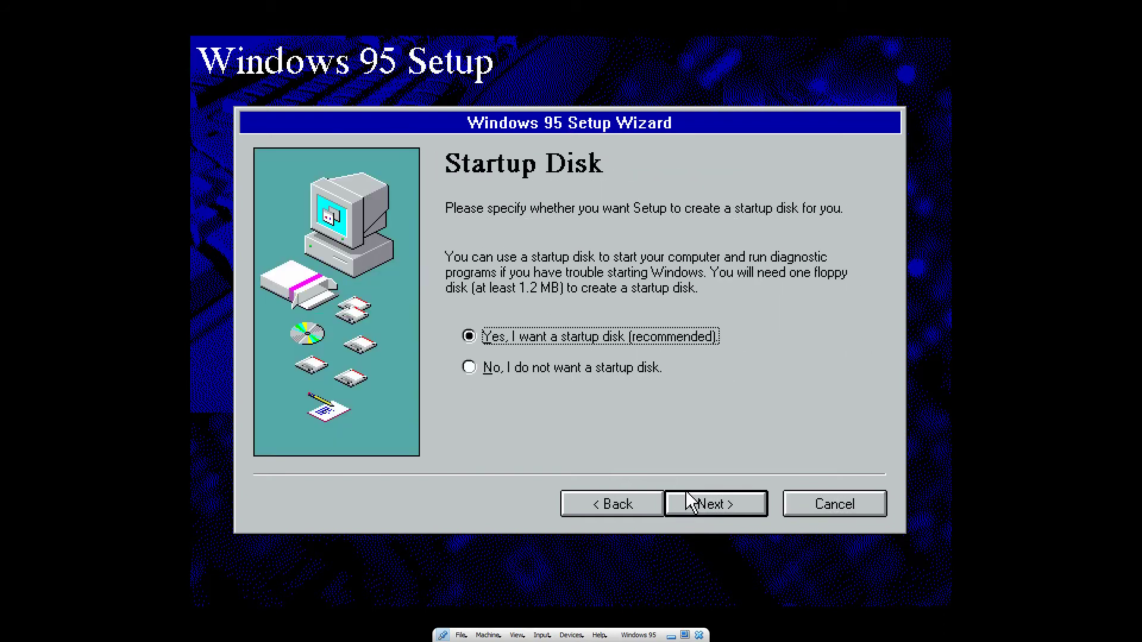
key("Down")
left_click(693, 507)
left_click(695, 510)
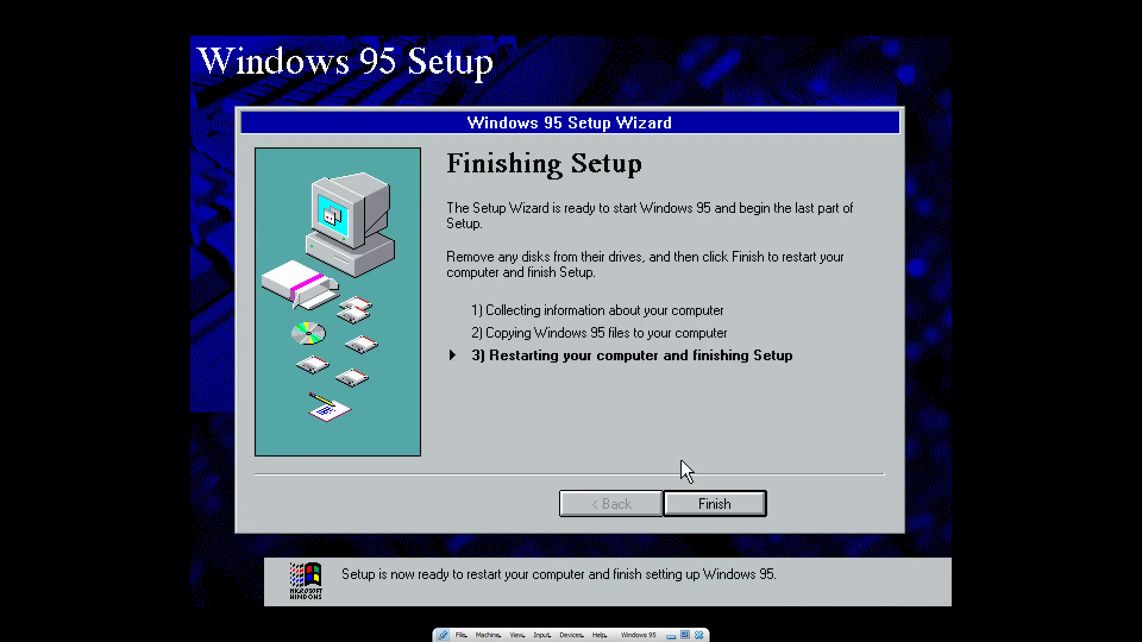
left_click(570, 635)
- Dismiss the floppy warning, reset the VM after the protection error, and boot into Safe mode
key("Escape")
key("Return")
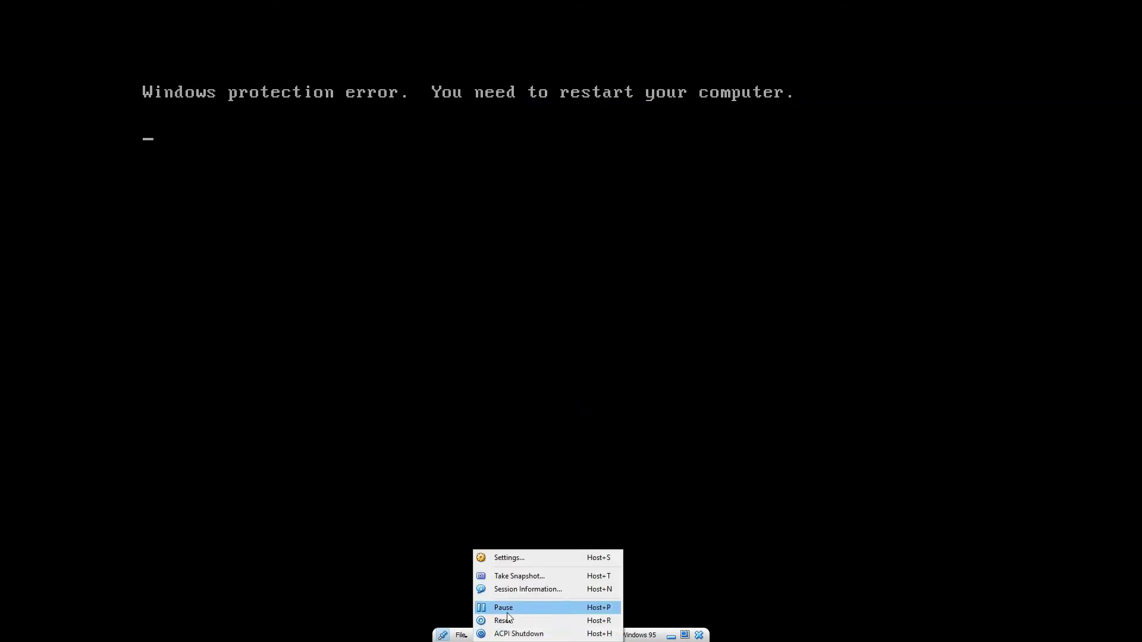
left_click(506, 620)
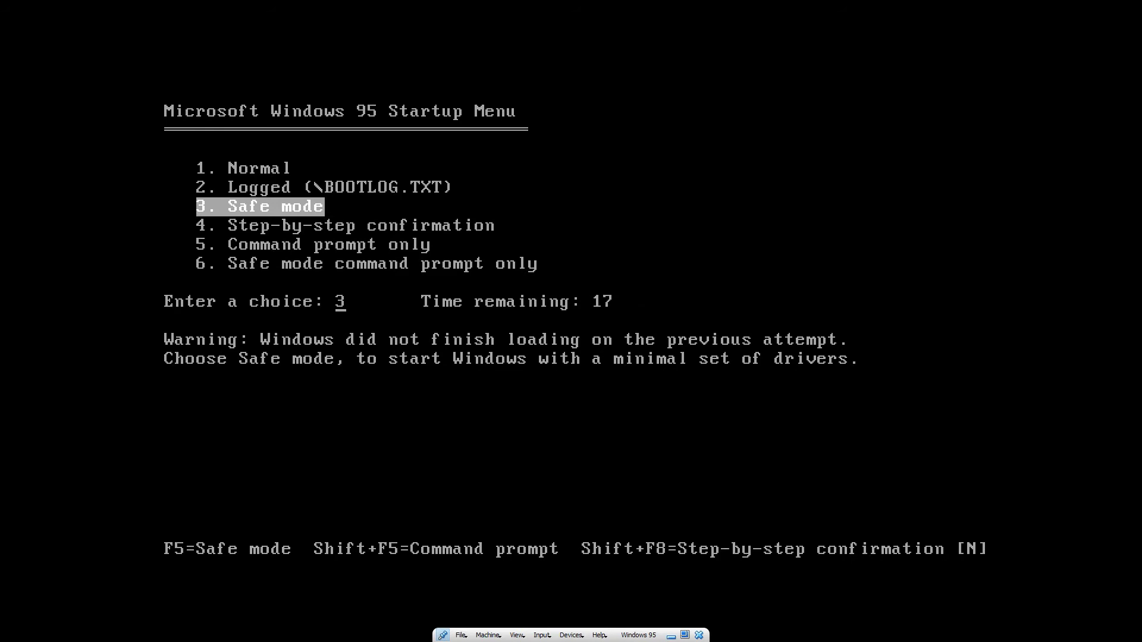
key("Return")
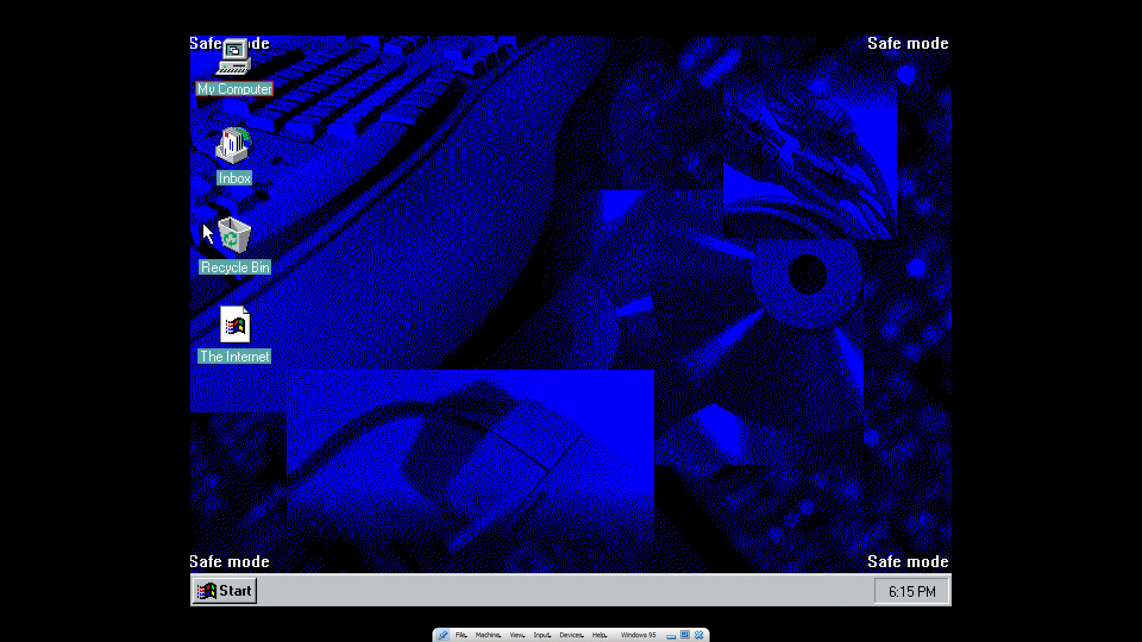
mouse_move(235, 238)
left_mouse_down()
mouse_move(562, 241)
mouse_move(257, 237)
left_mouse_up()
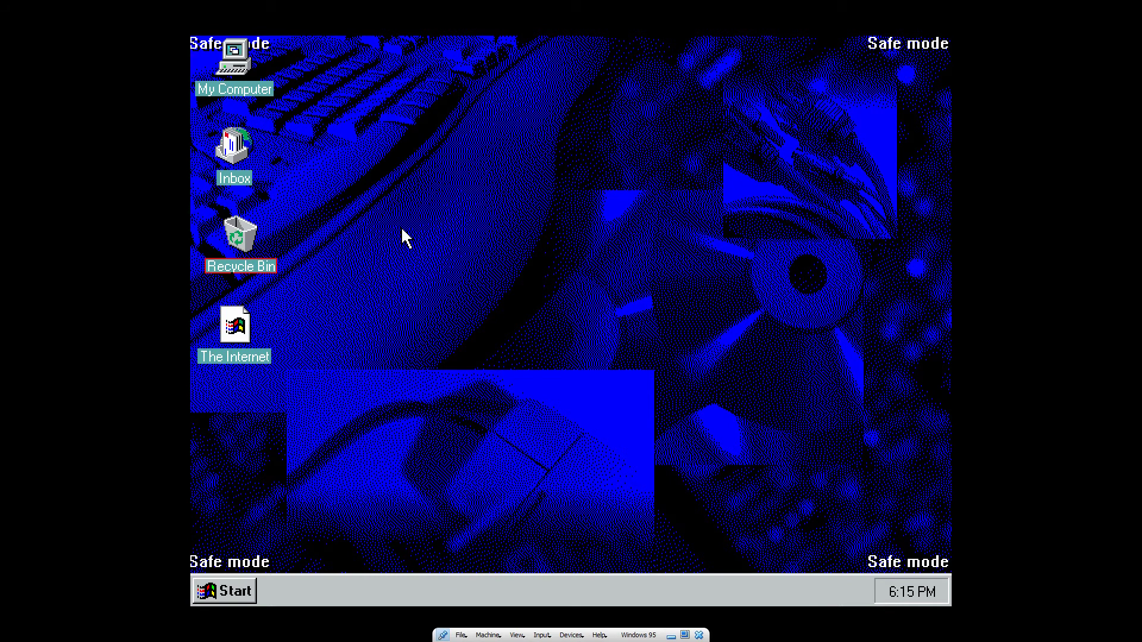
right_click(476, 234)
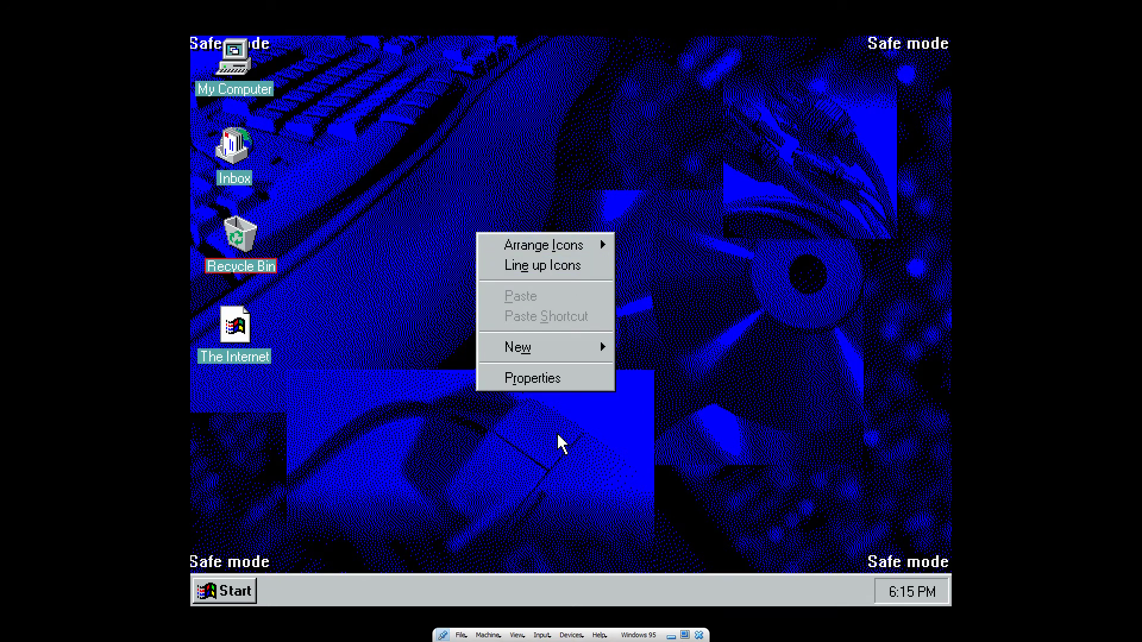
mouse_move(551, 247)
left_click(697, 159)
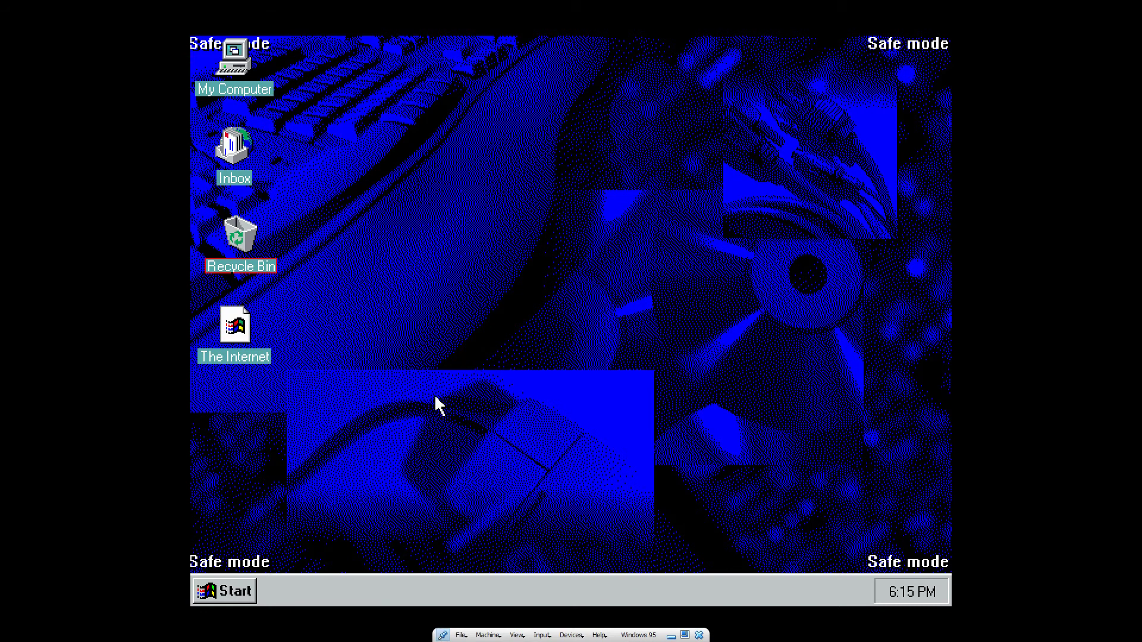
left_click(232, 591)
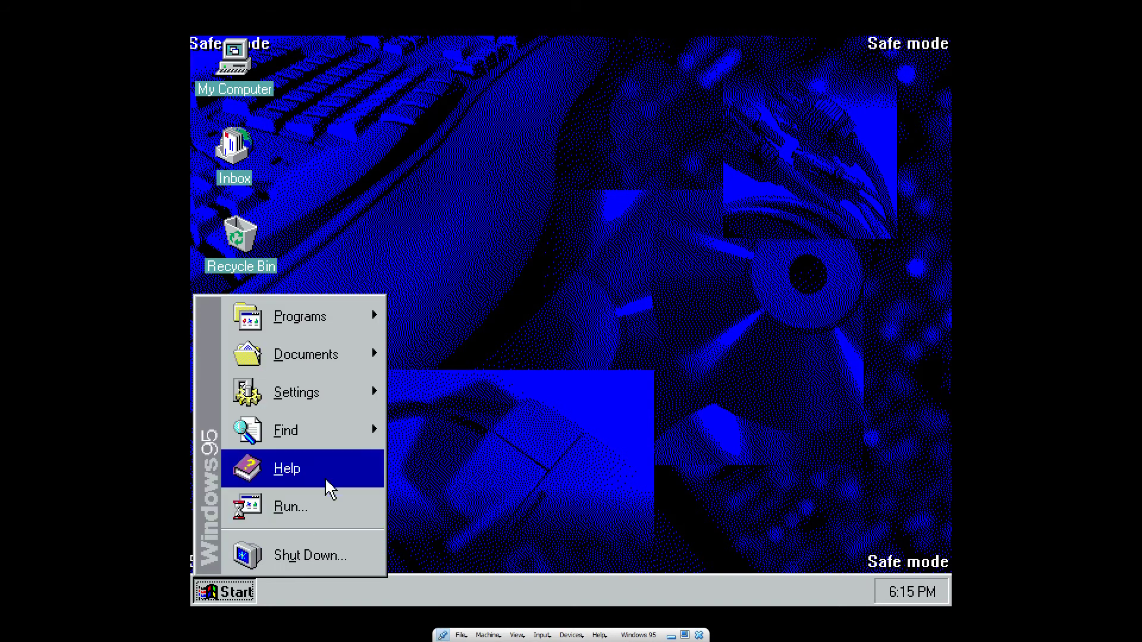
left_click(326, 478)
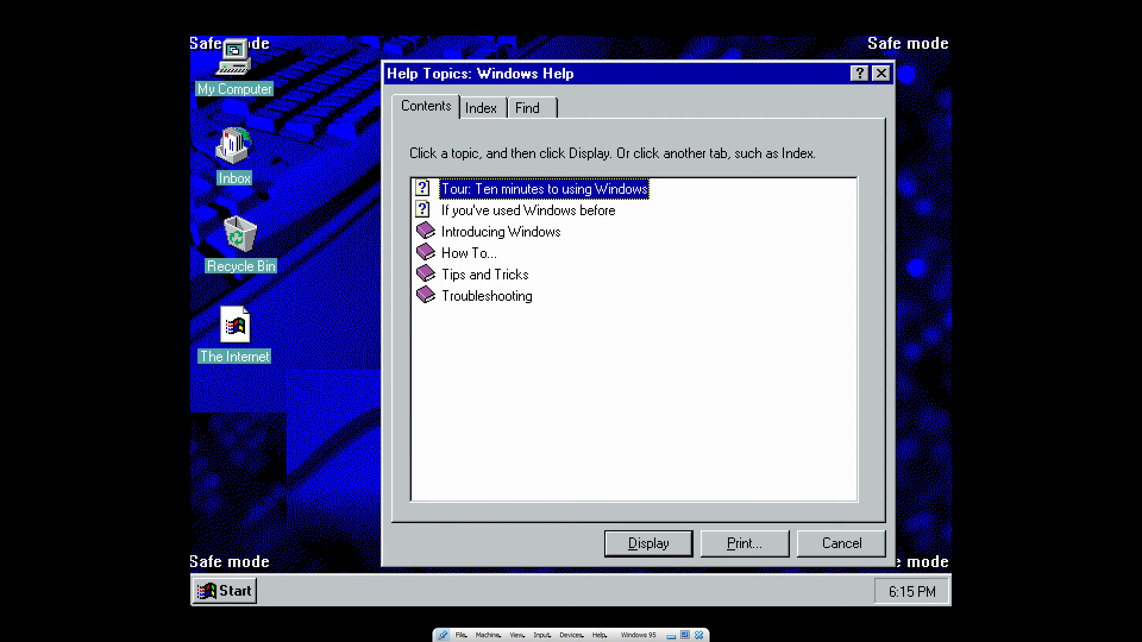
left_click(212, 589)
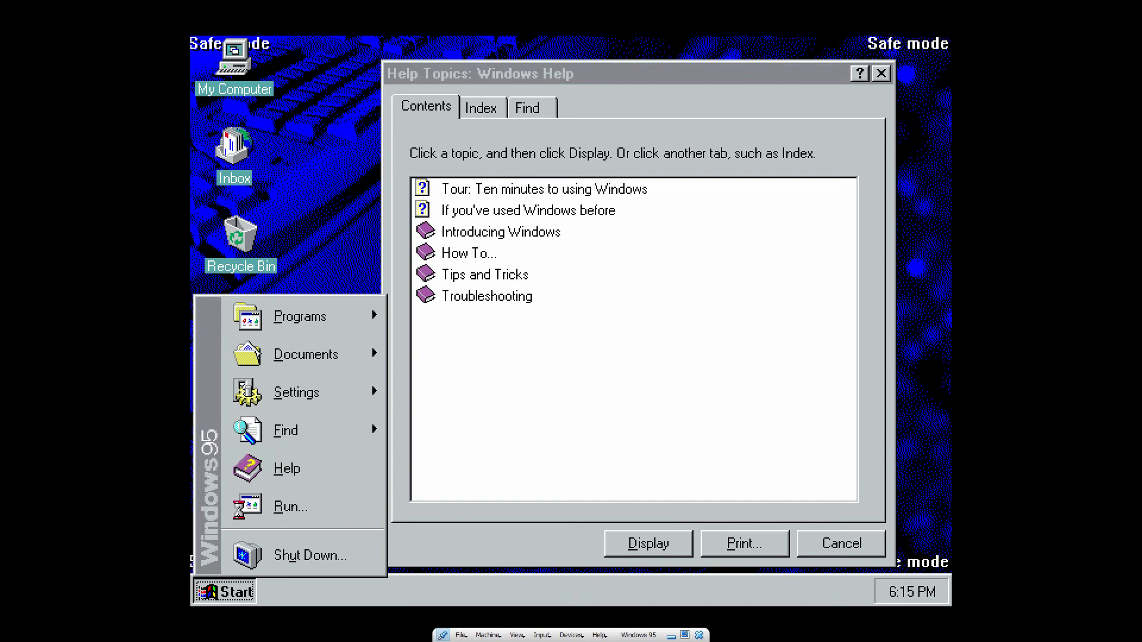
left_click(839, 542)
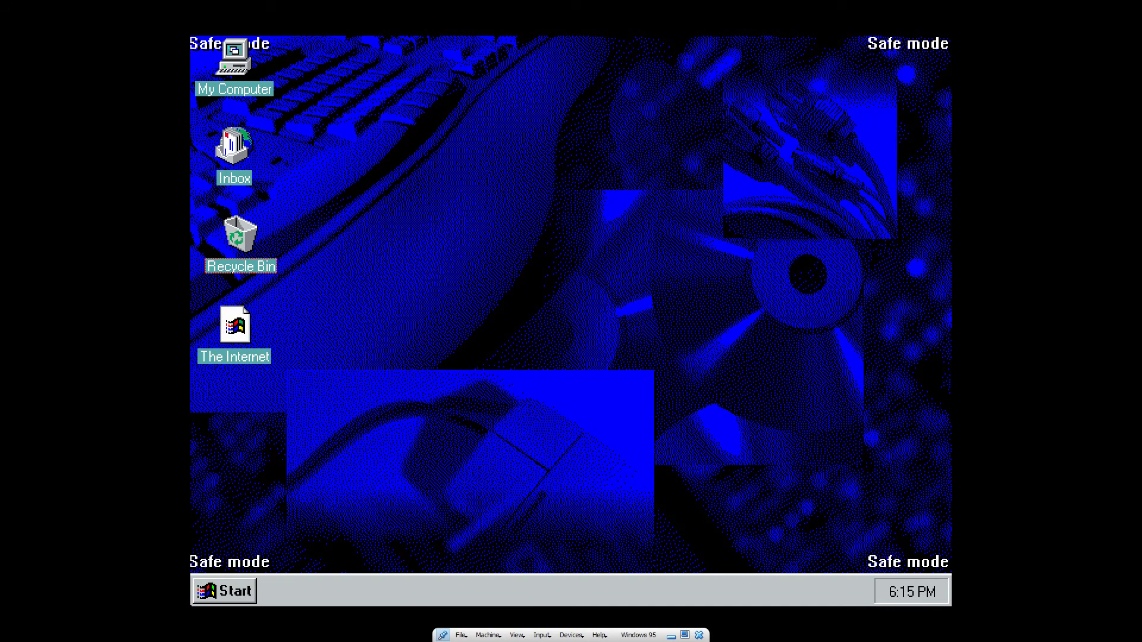
left_click(205, 592)
mouse_move(211, 432)
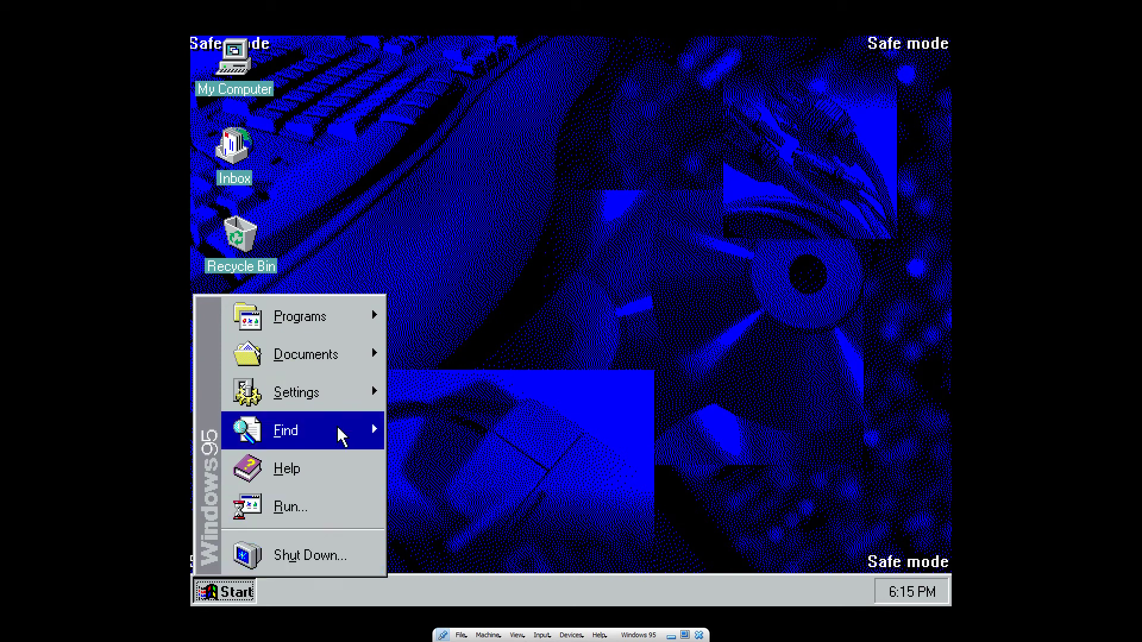
left_click(482, 393)
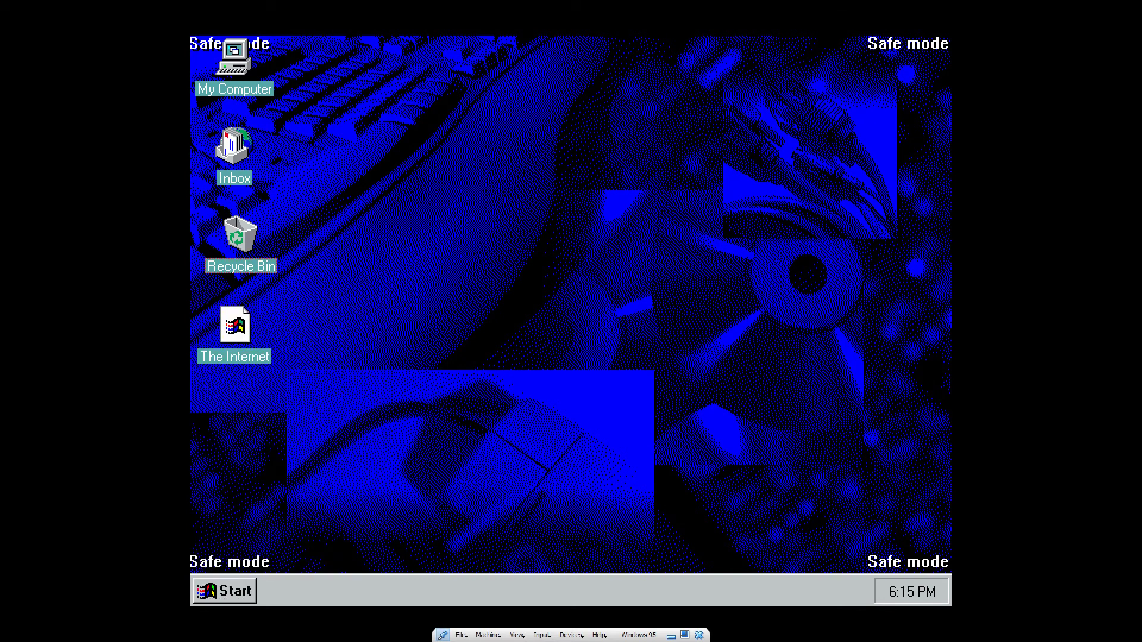
double_click(240, 341)
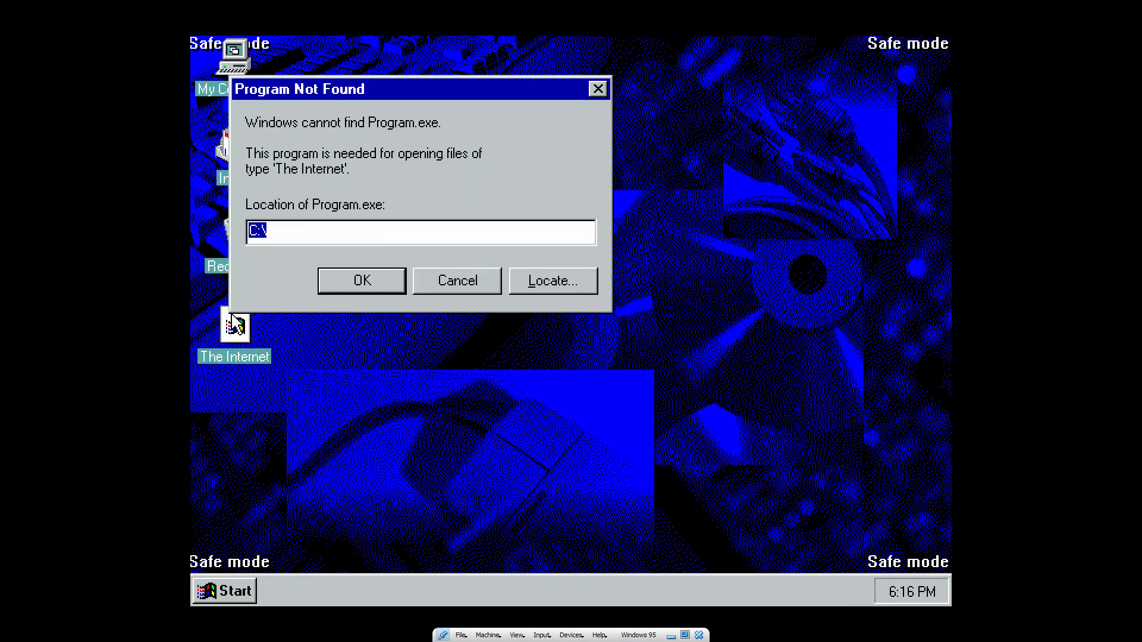
left_click(440, 291)
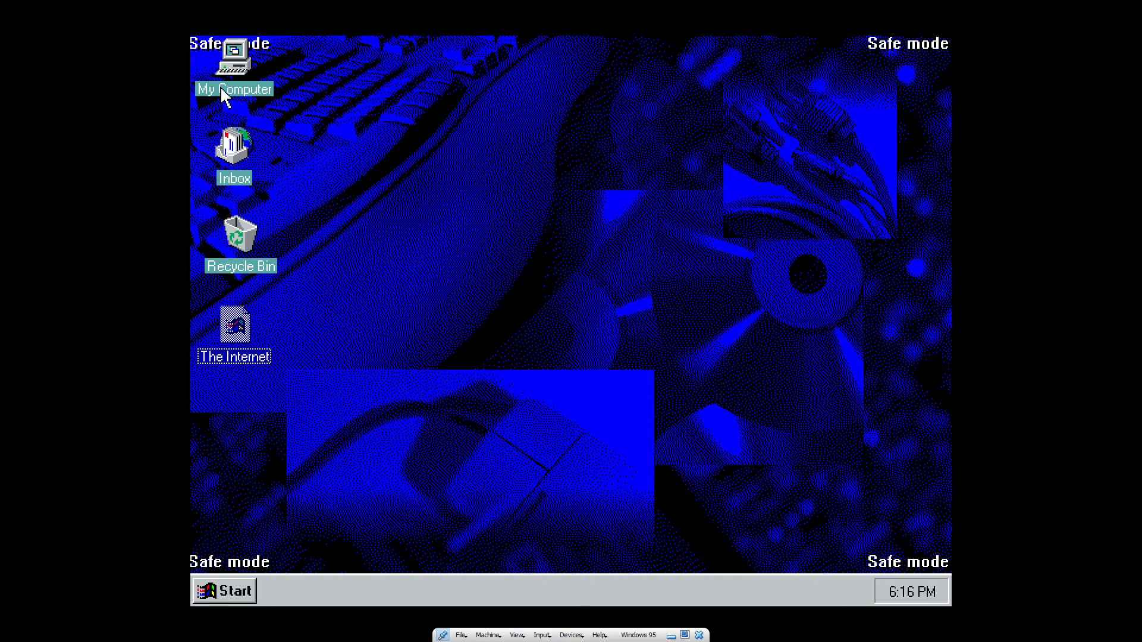
left_click(201, 591)
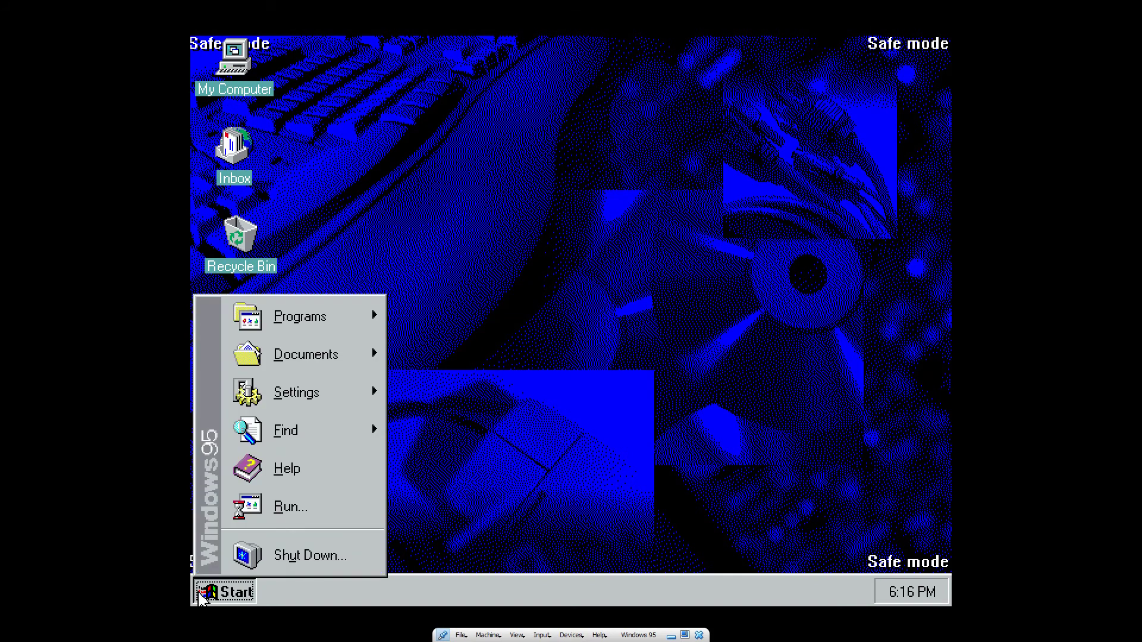
key("Up")
key("Up")
left_click(436, 451)
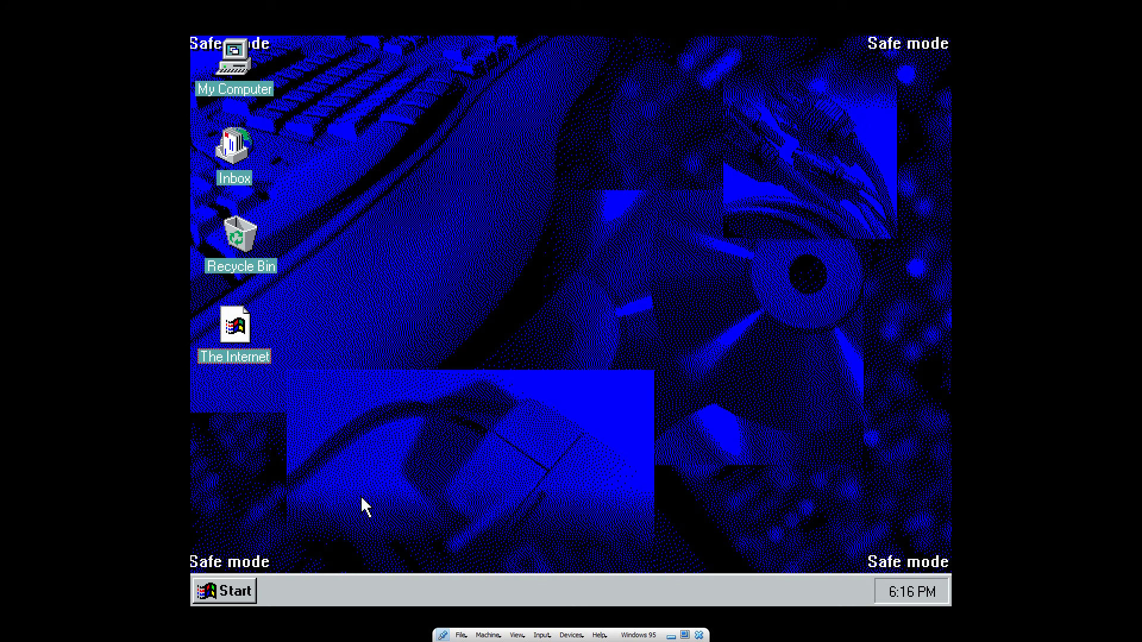
left_click_drag(514, 269, 714, 446)
left_click_drag(789, 542, 595, 306)
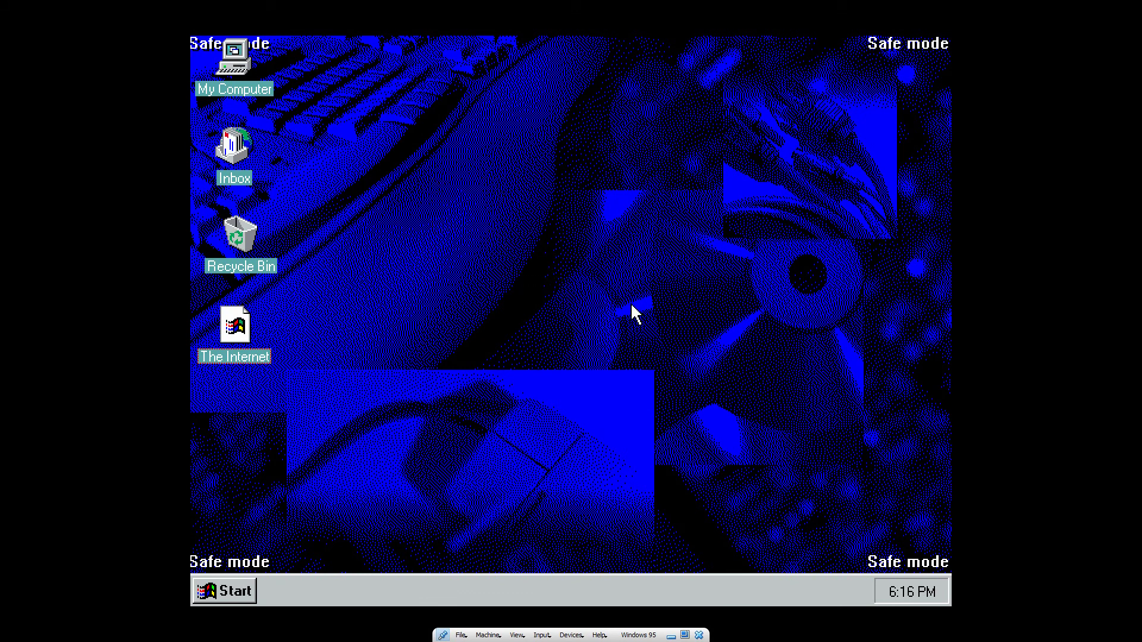